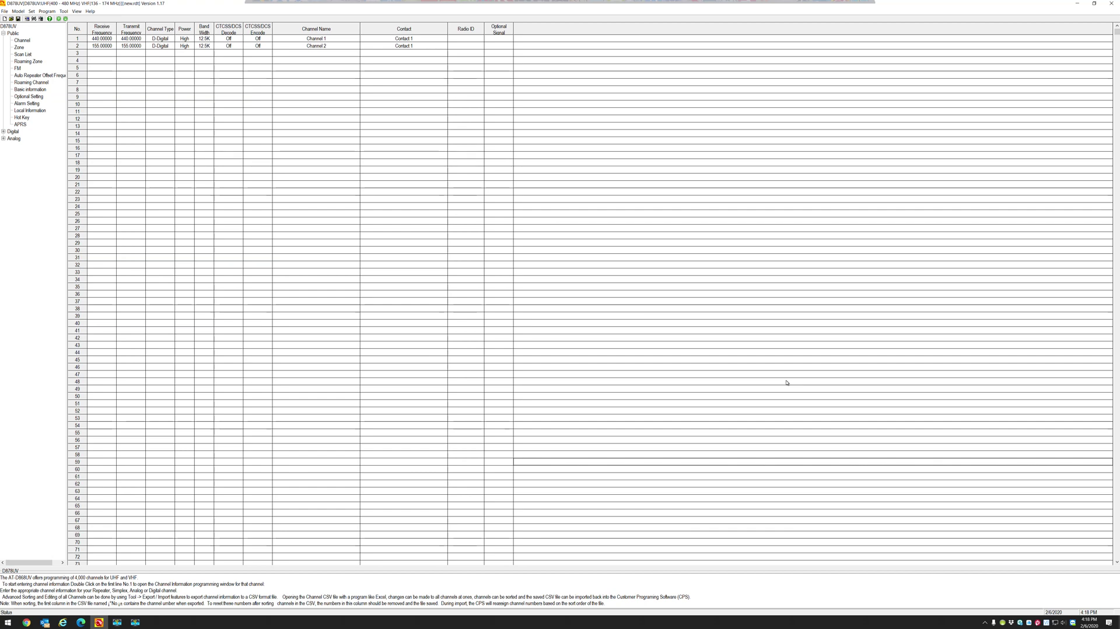
- Review the radio model's frequency band modes and close the settings without saving
left_click(21, 11)
left_click(30, 20)
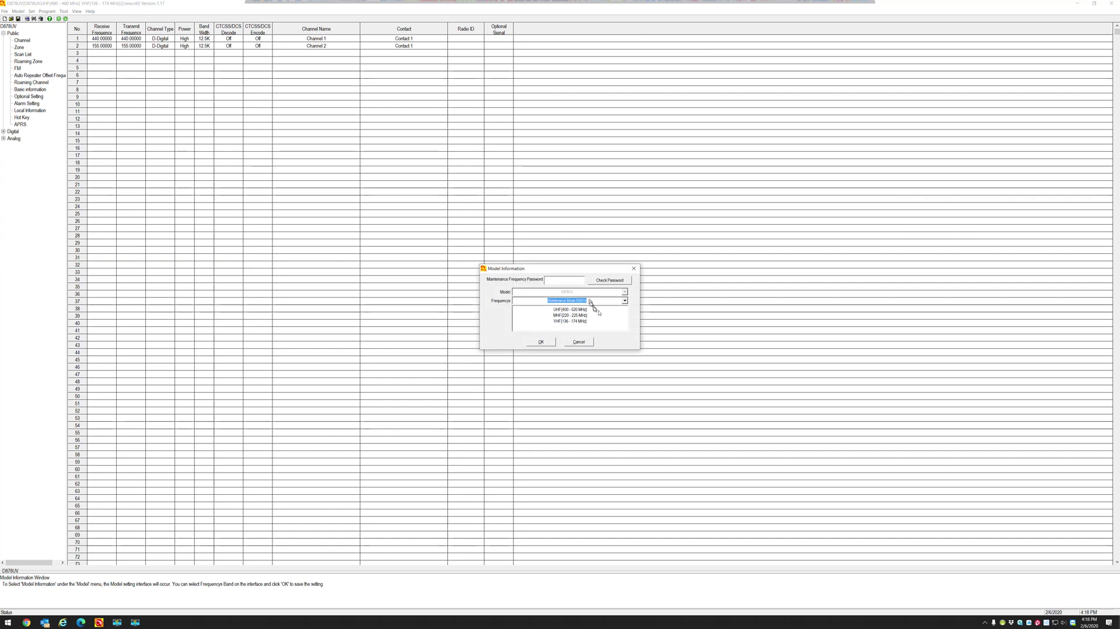
left_click(624, 301)
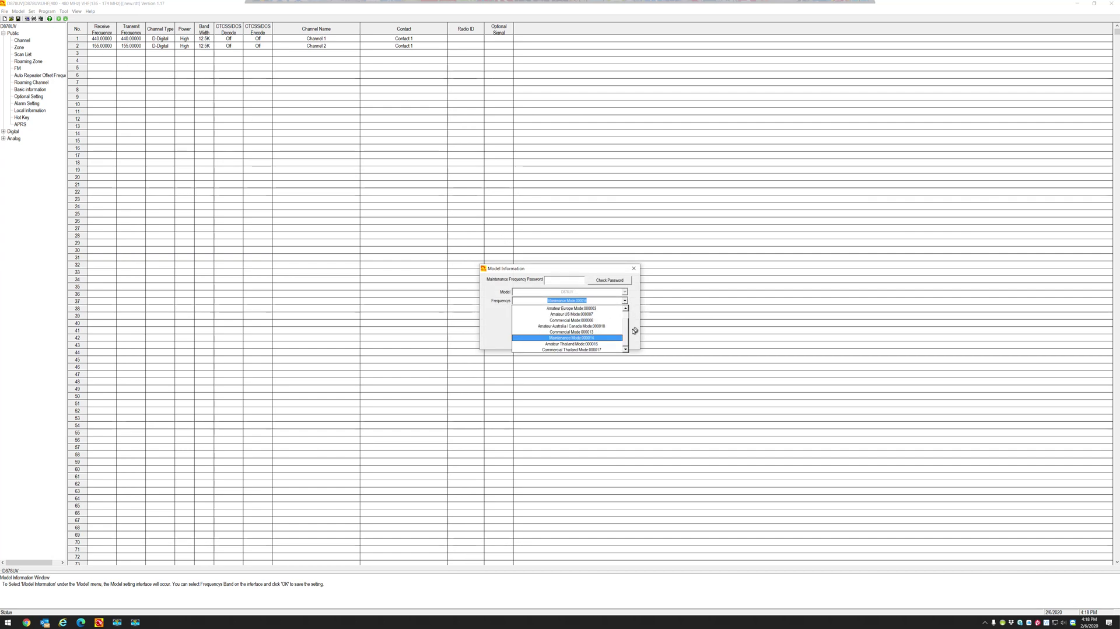
scroll(628, 337, "up", 1)
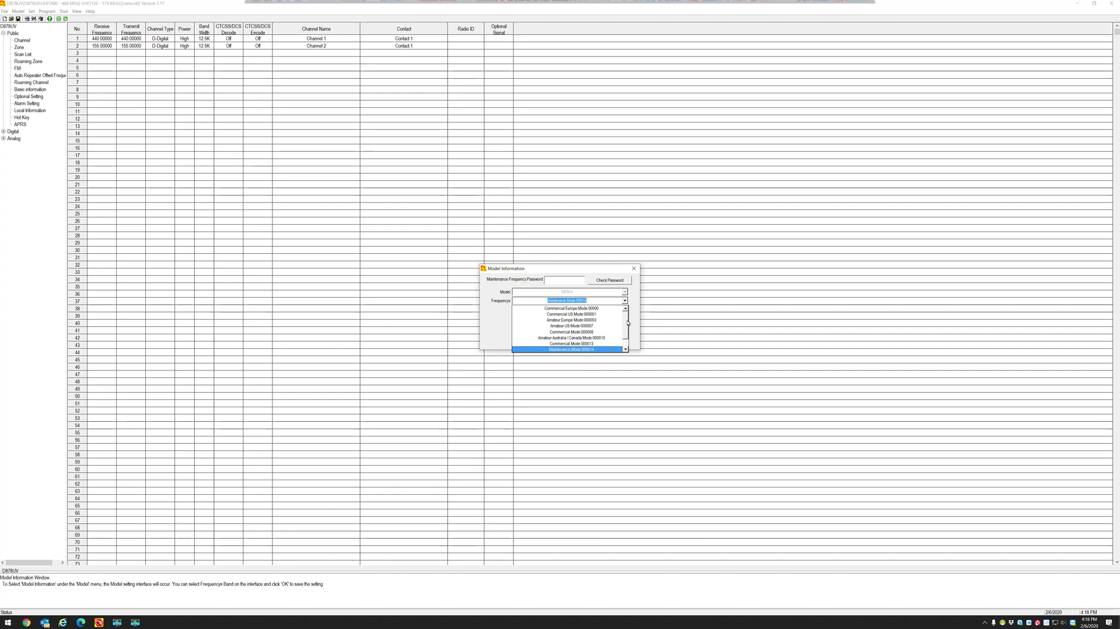
left_click(634, 319)
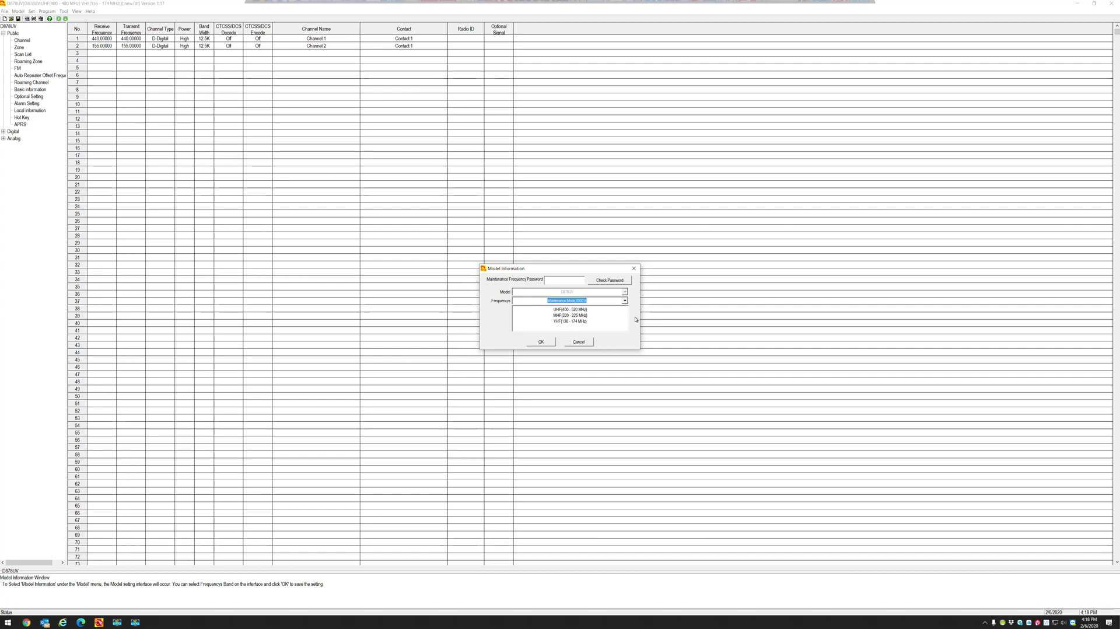
left_click(578, 342)
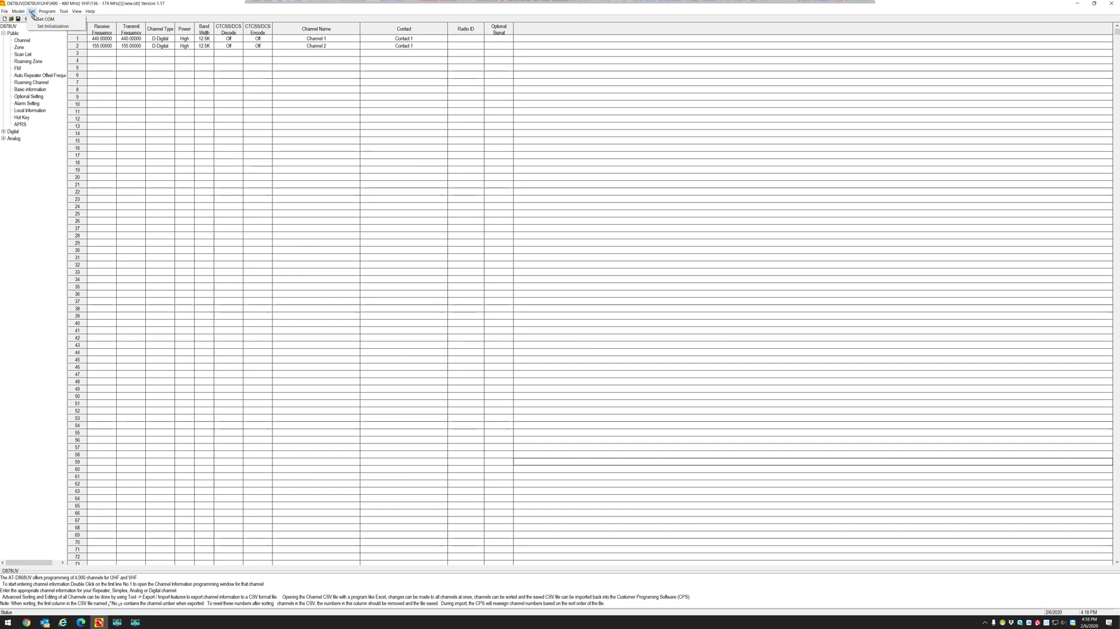
- Set the port to COM11 and read the radio's codeplug with Other Data checked
left_click(36, 19)
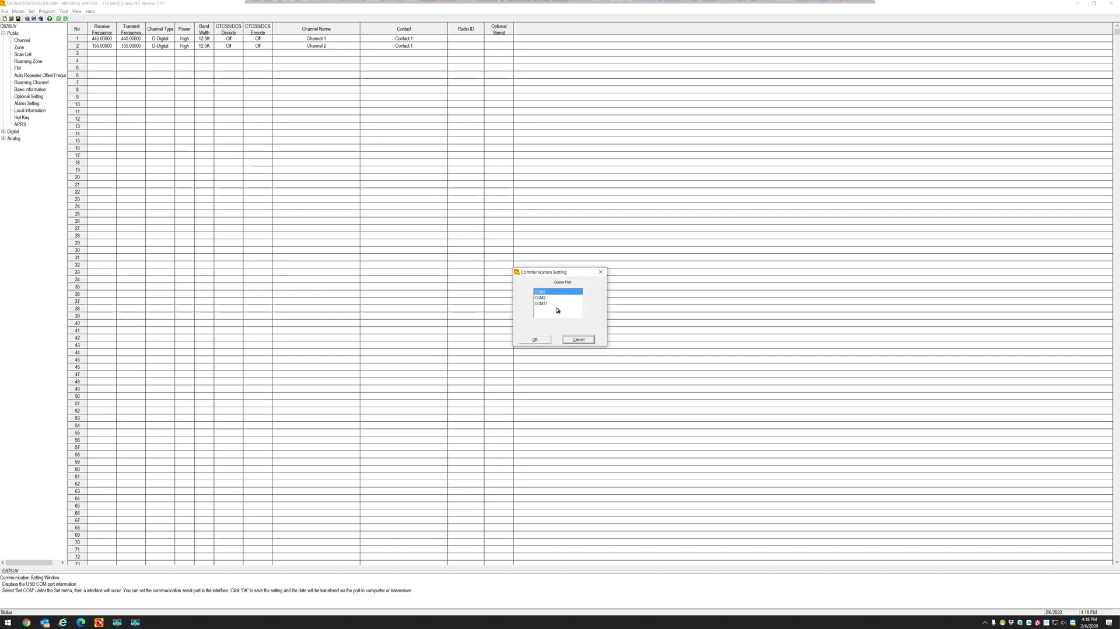
left_click(556, 304)
left_click(542, 342)
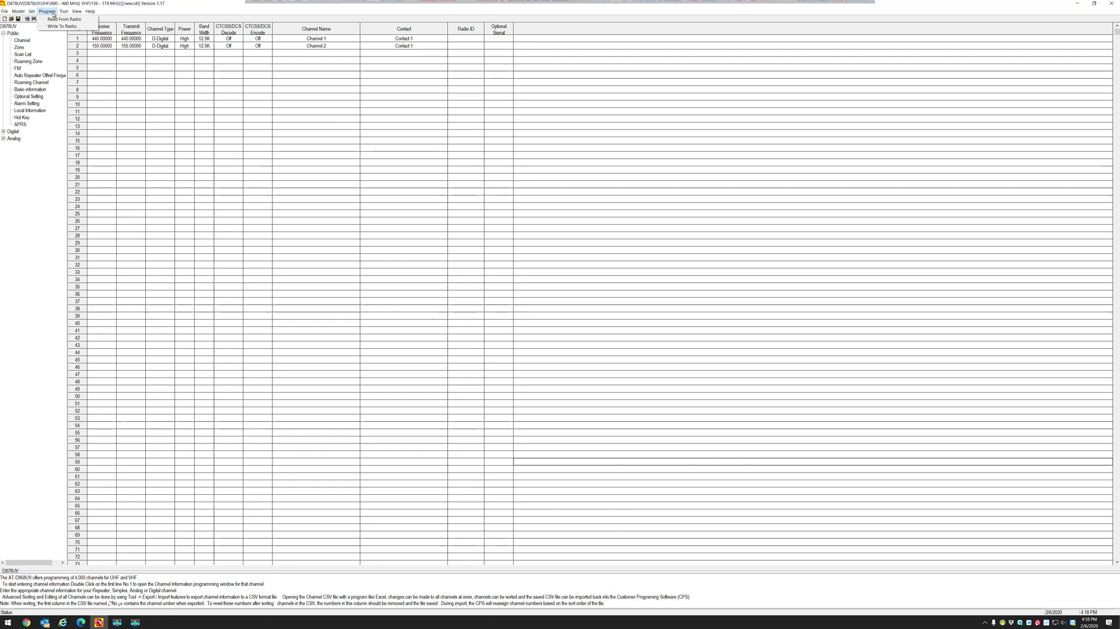
left_click(58, 25)
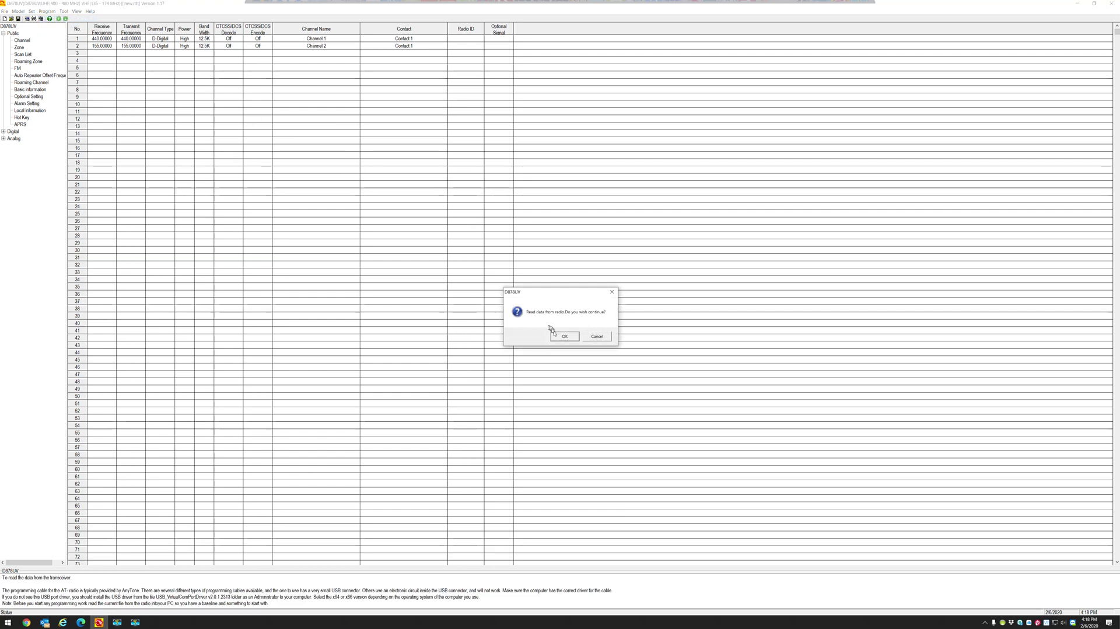
left_click(565, 336)
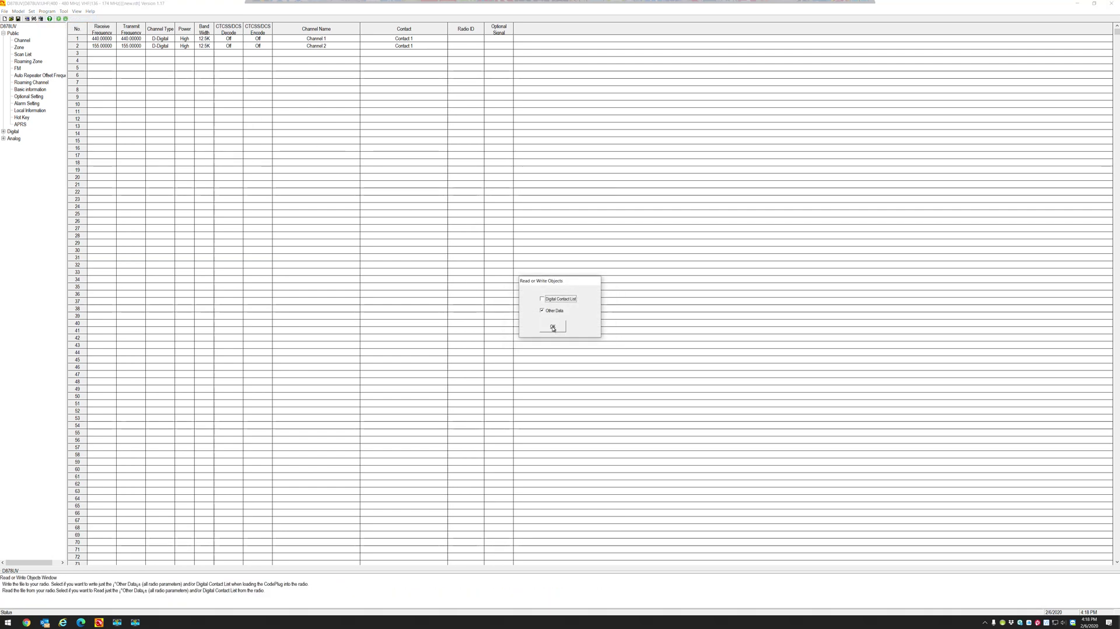
left_click(552, 327)
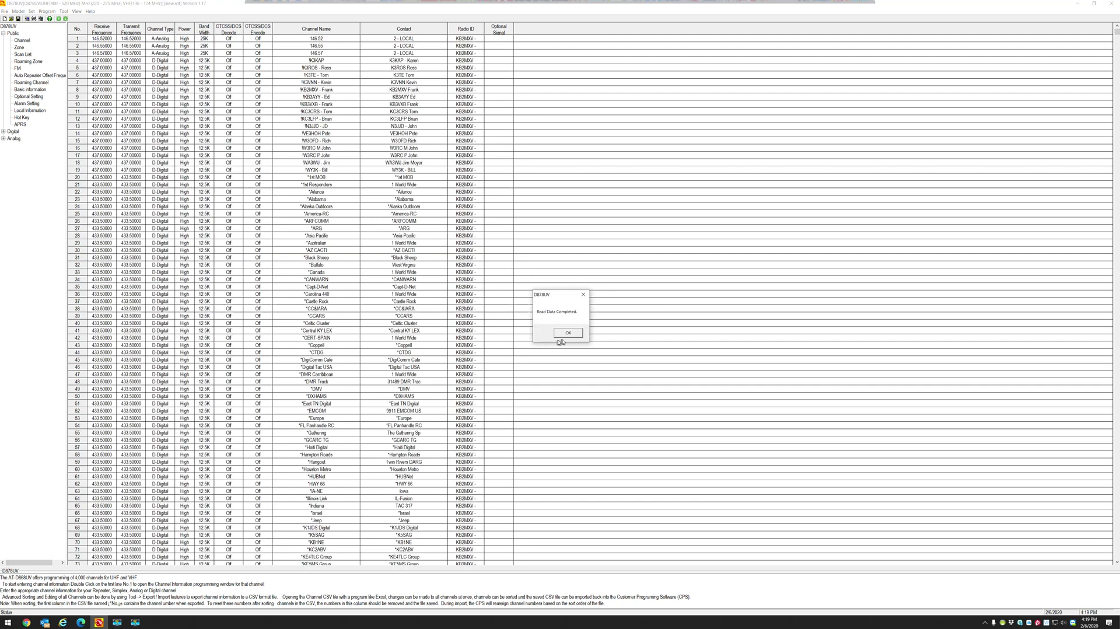
- Dismiss Read Data Completed, check the Model Information frequency options, and cancel unchanged
left_click(567, 333)
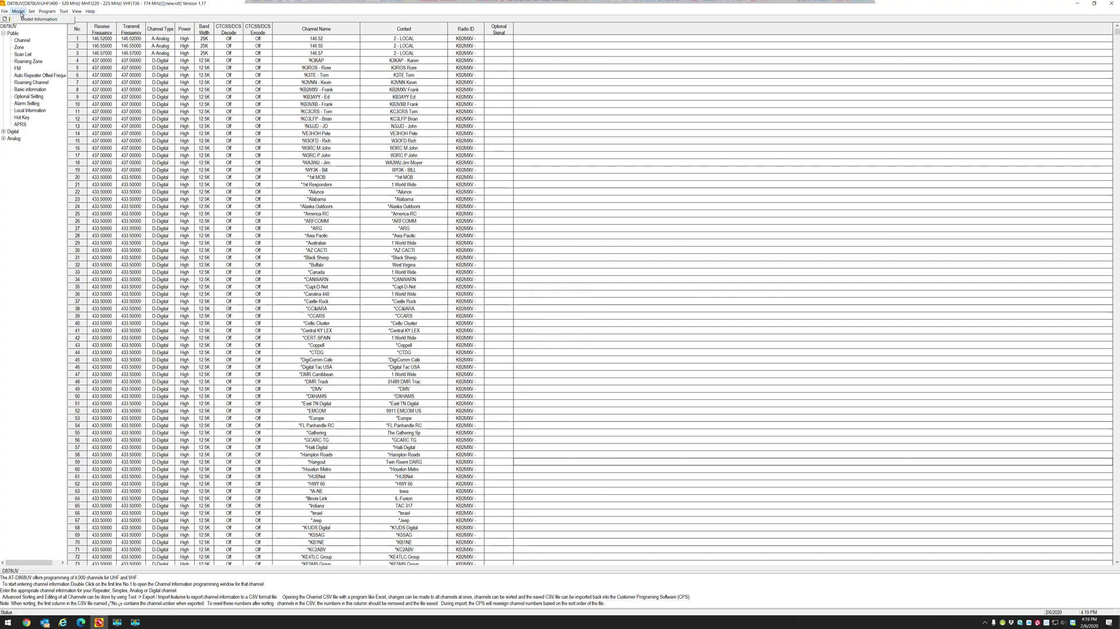
left_click(38, 19)
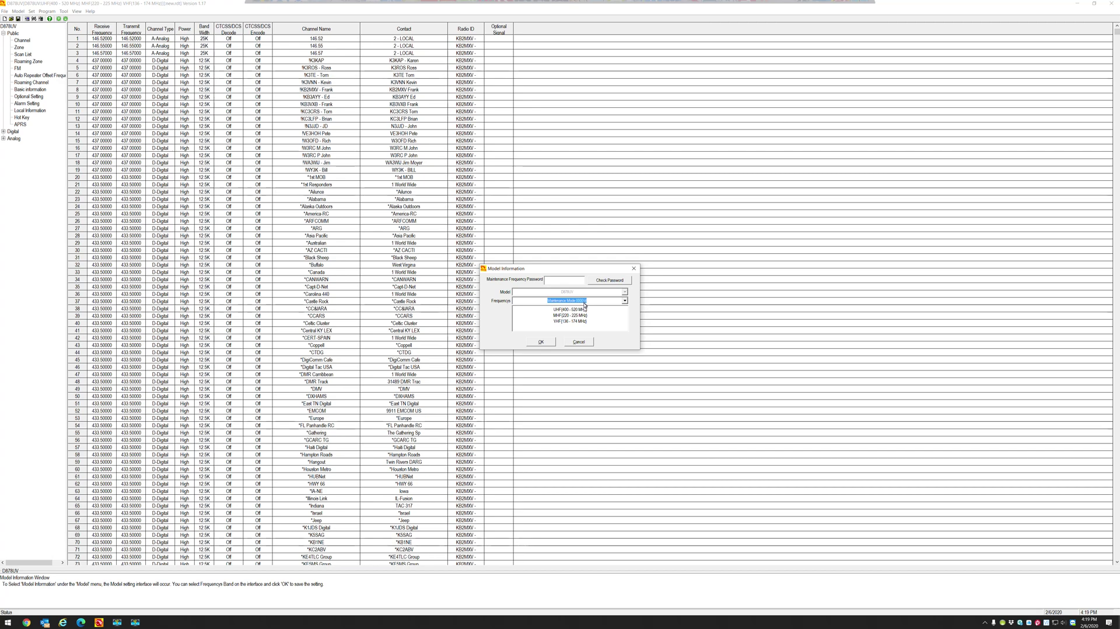
left_click(578, 343)
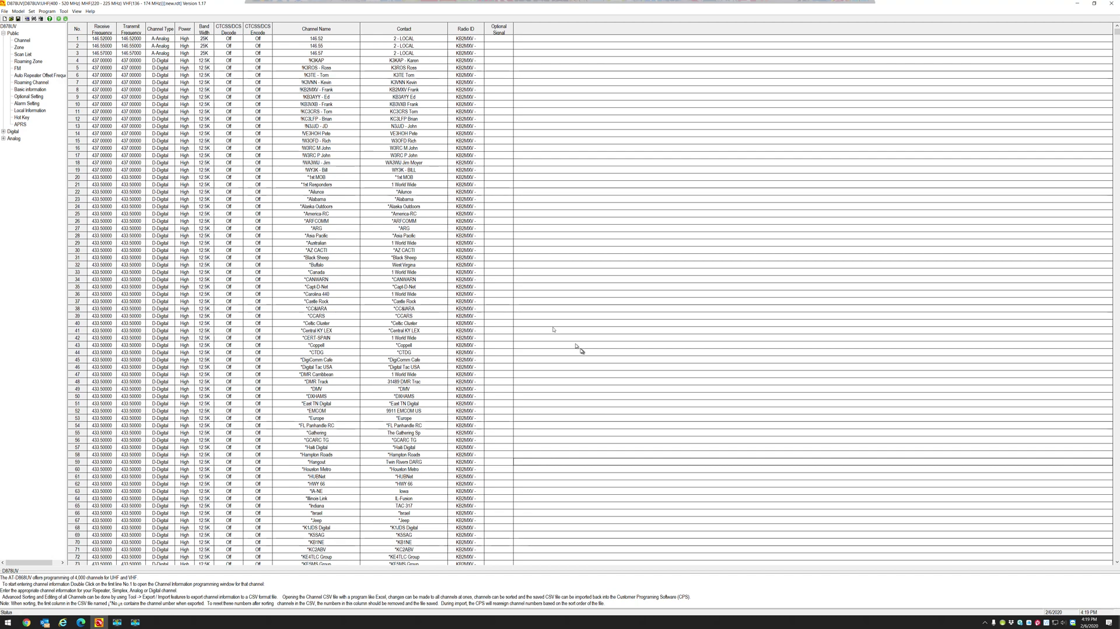
- Open CA-AZ TEST.rdt from the Desktop, loading its 22 channels
left_click(11, 19)
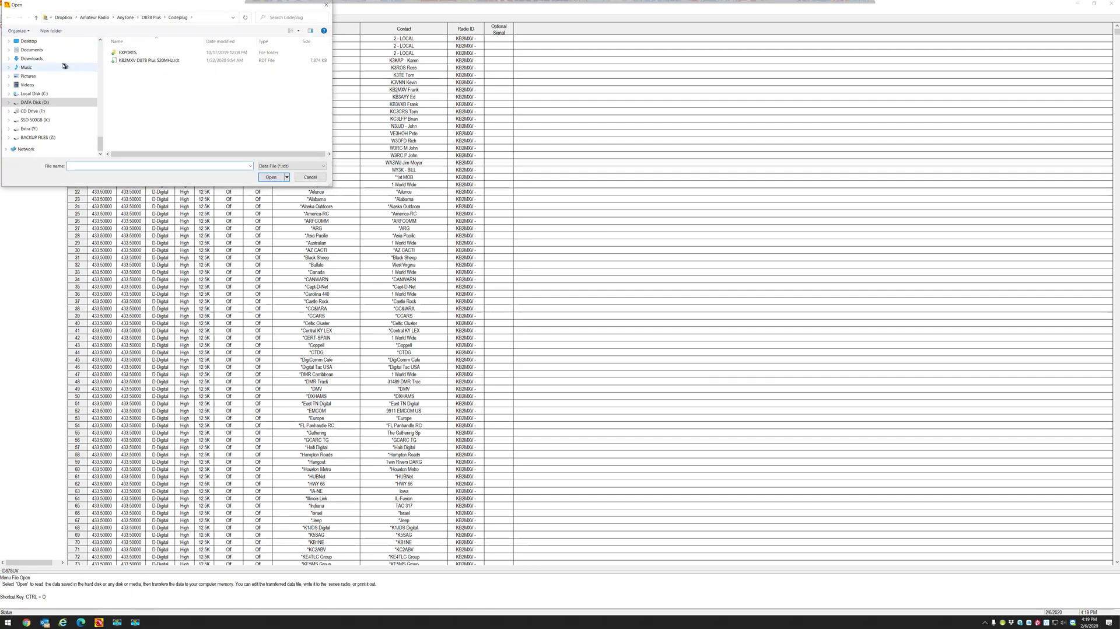
left_click(29, 41)
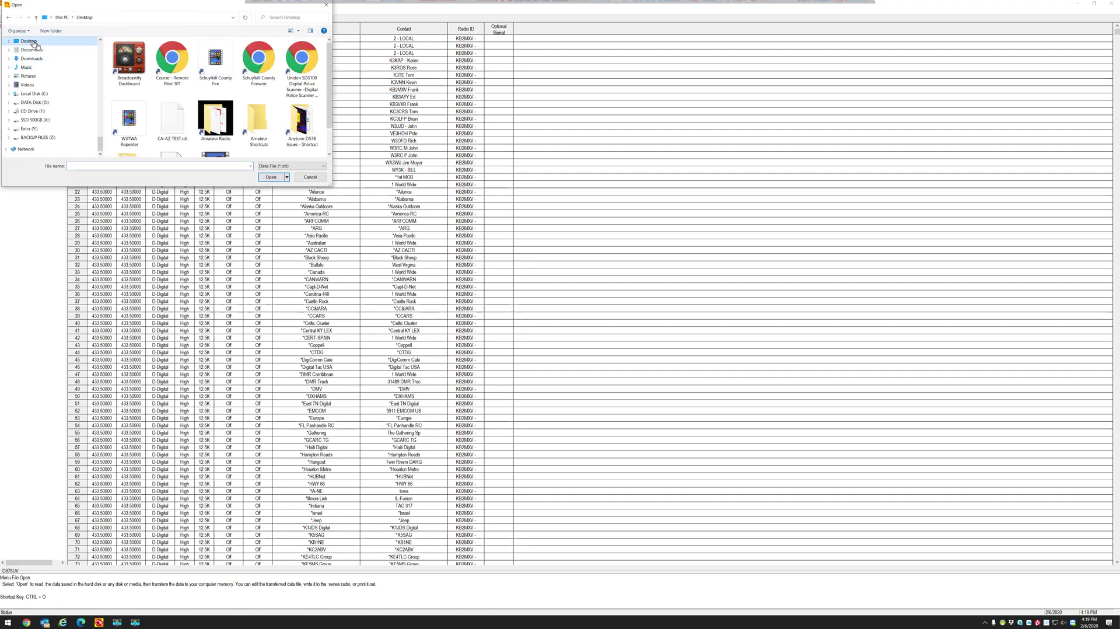
left_click(173, 119)
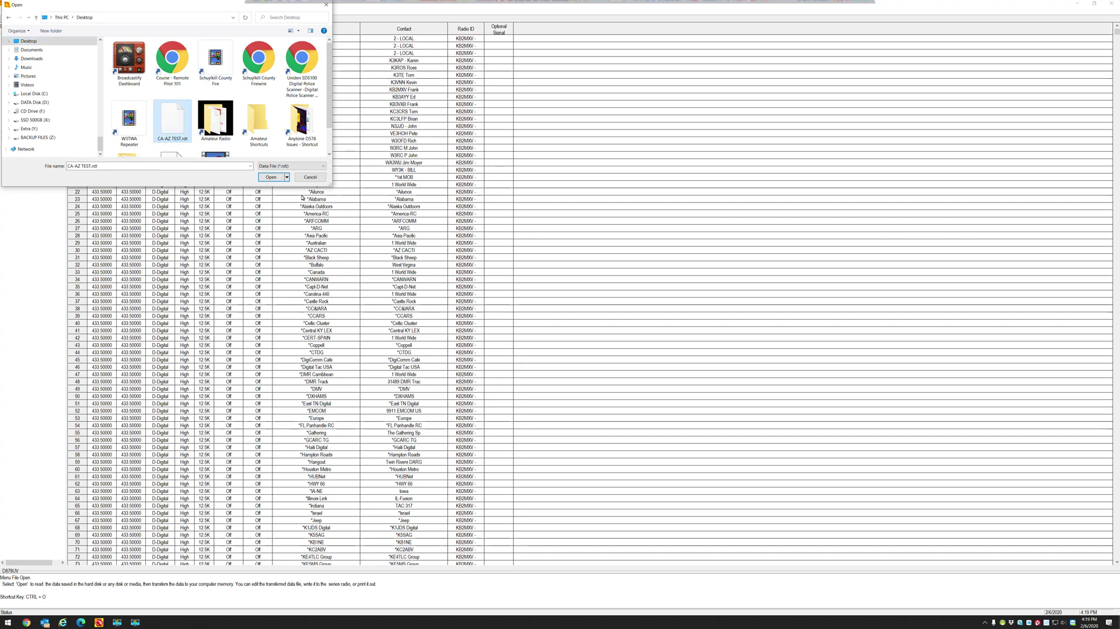
left_click(271, 178)
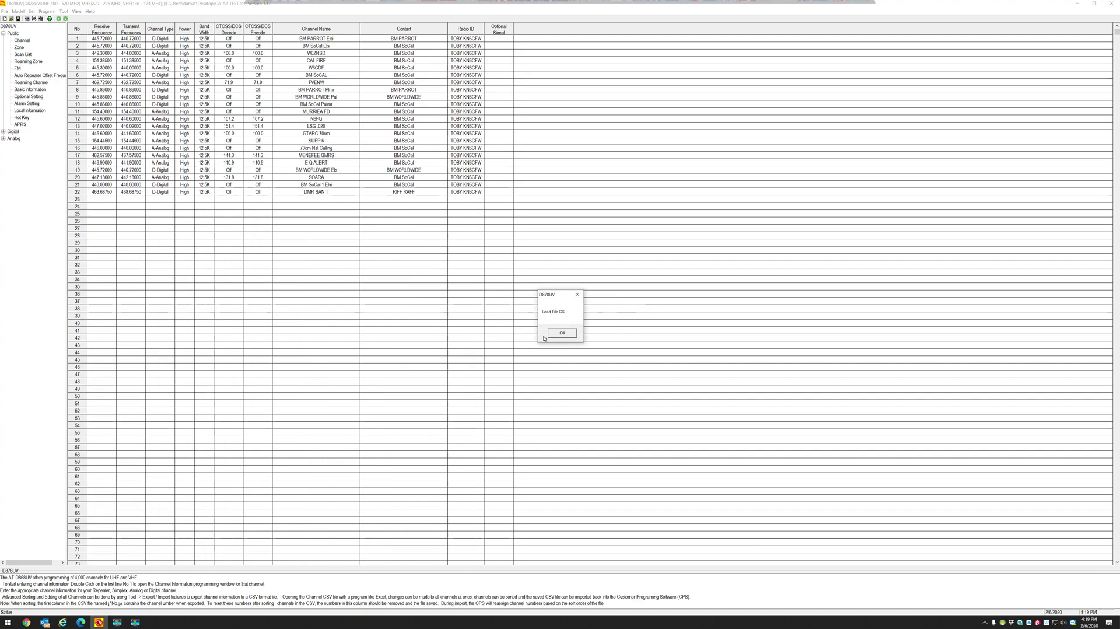
- Dismiss Load File OK and expand Model Information's Frequencys drop-down to view band modes
left_click(557, 332)
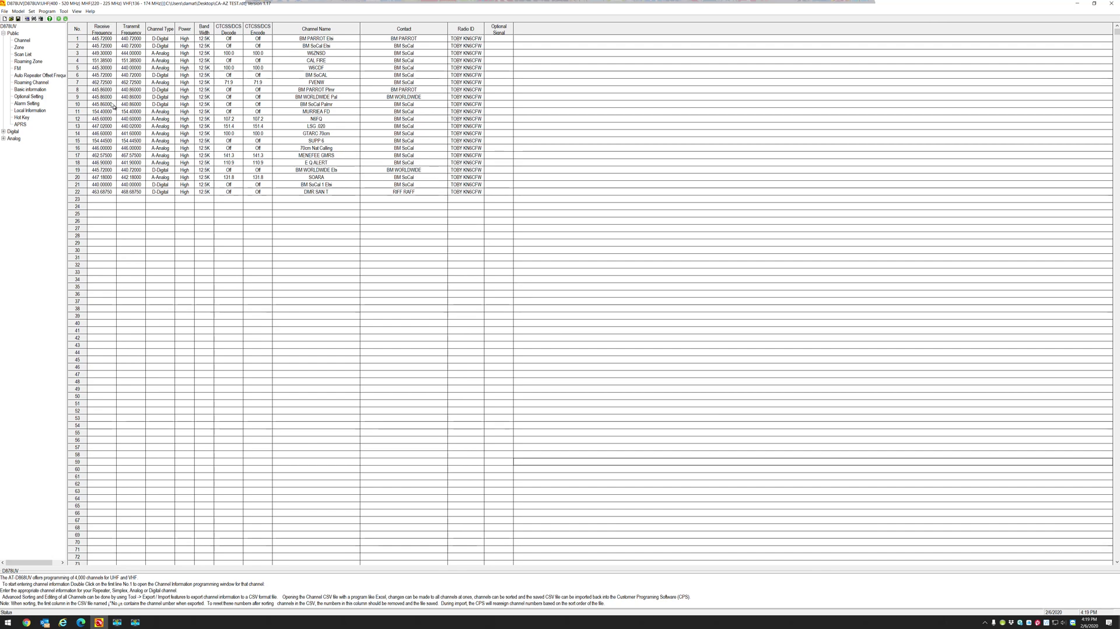
left_click(22, 11)
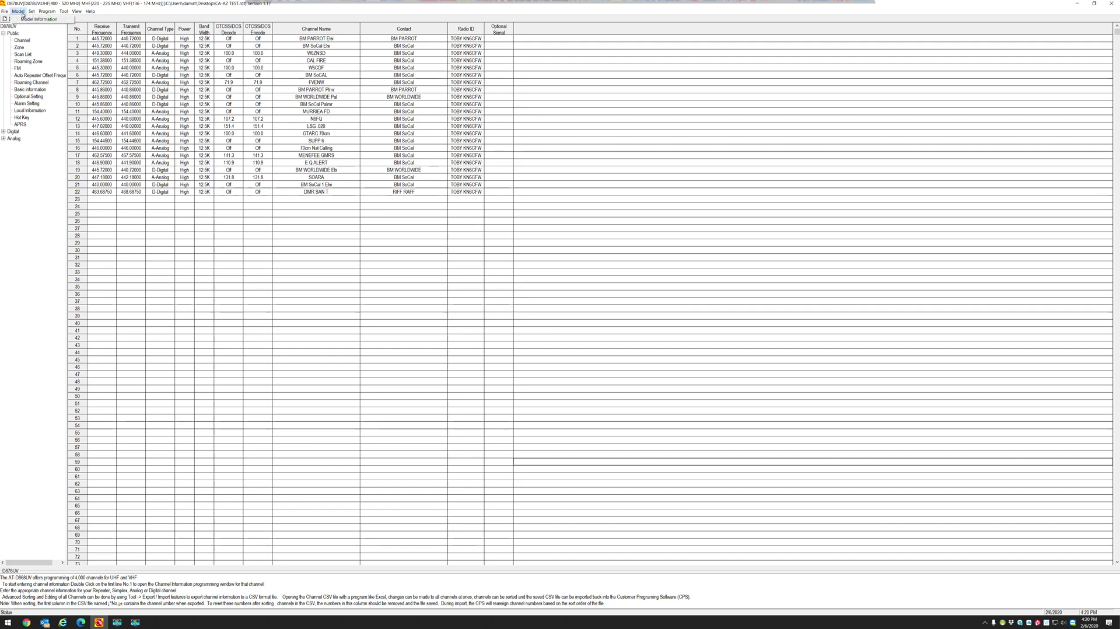
left_click(30, 18)
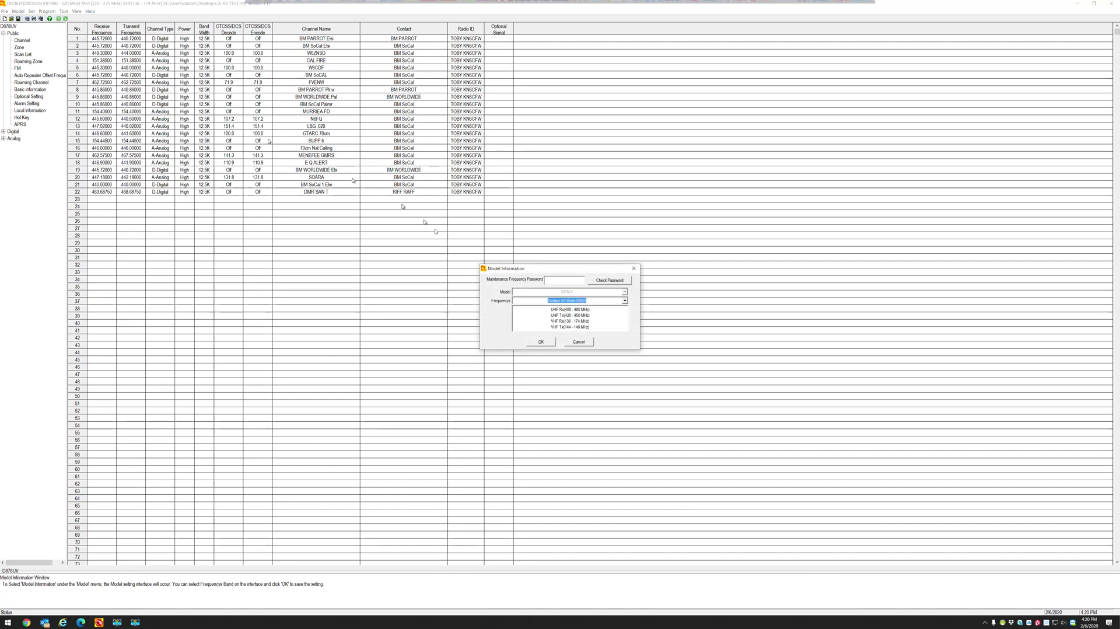
left_click(600, 303)
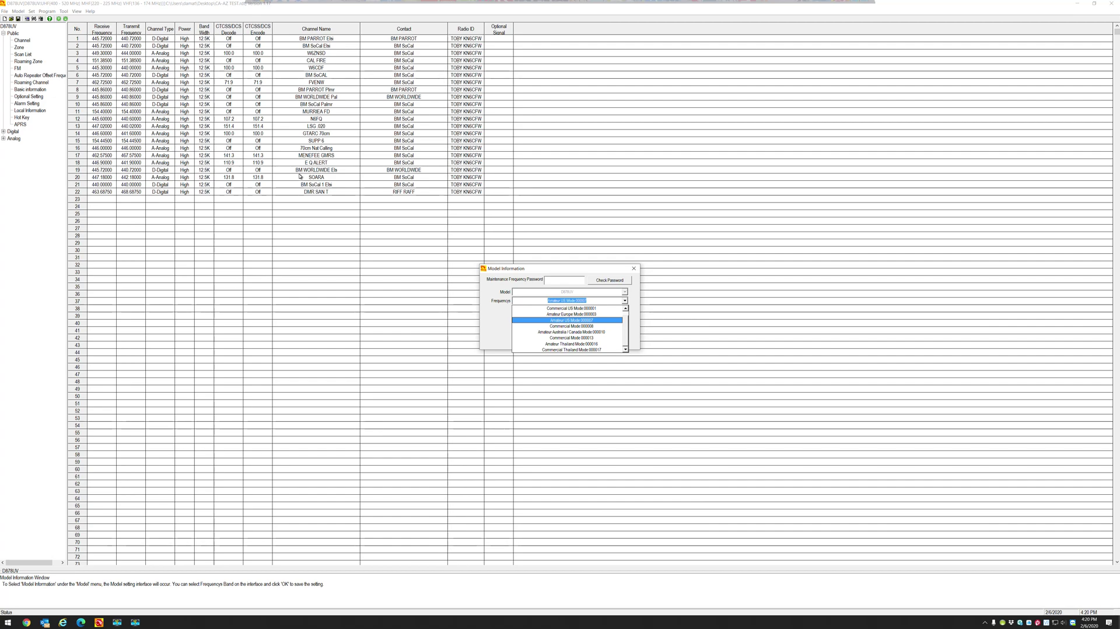
- Close Model Information and confirm the selected COM port
left_click(633, 269)
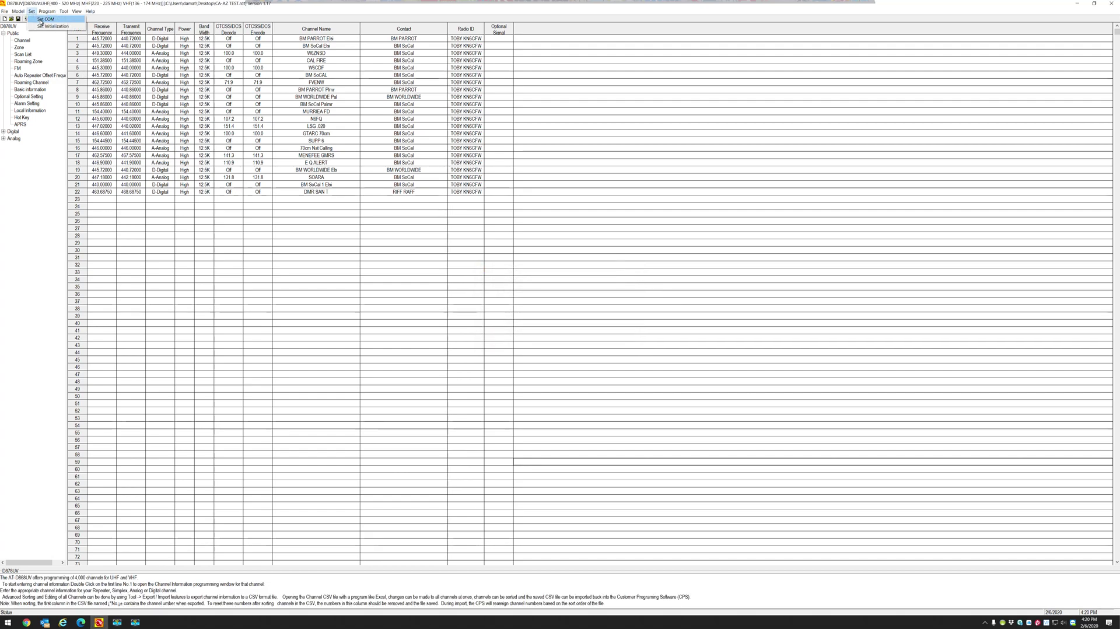
left_click(43, 19)
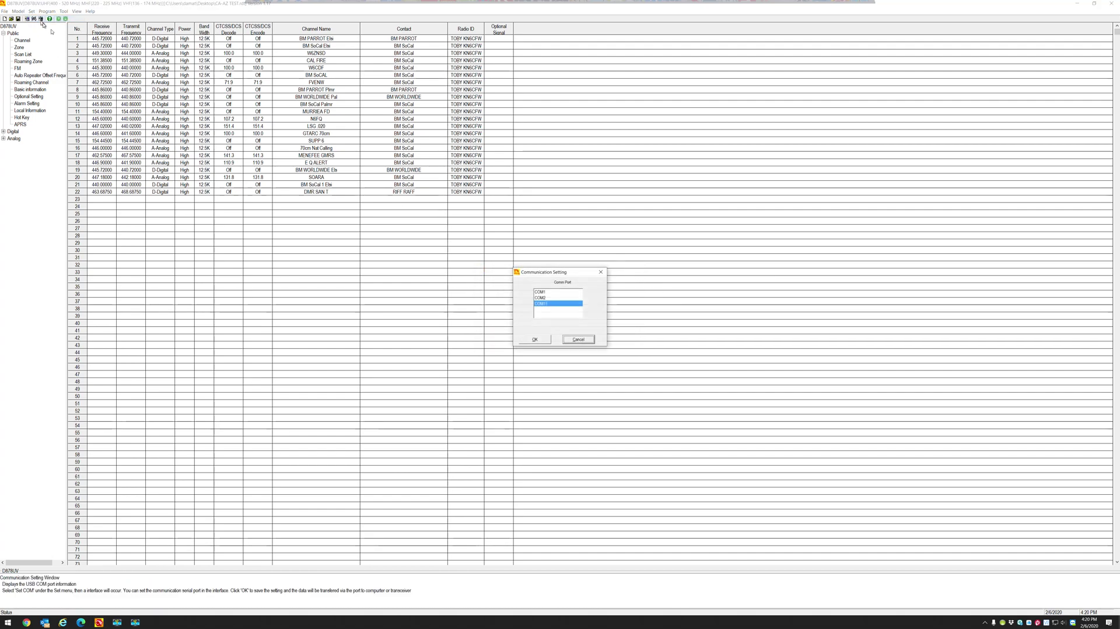
left_click(534, 339)
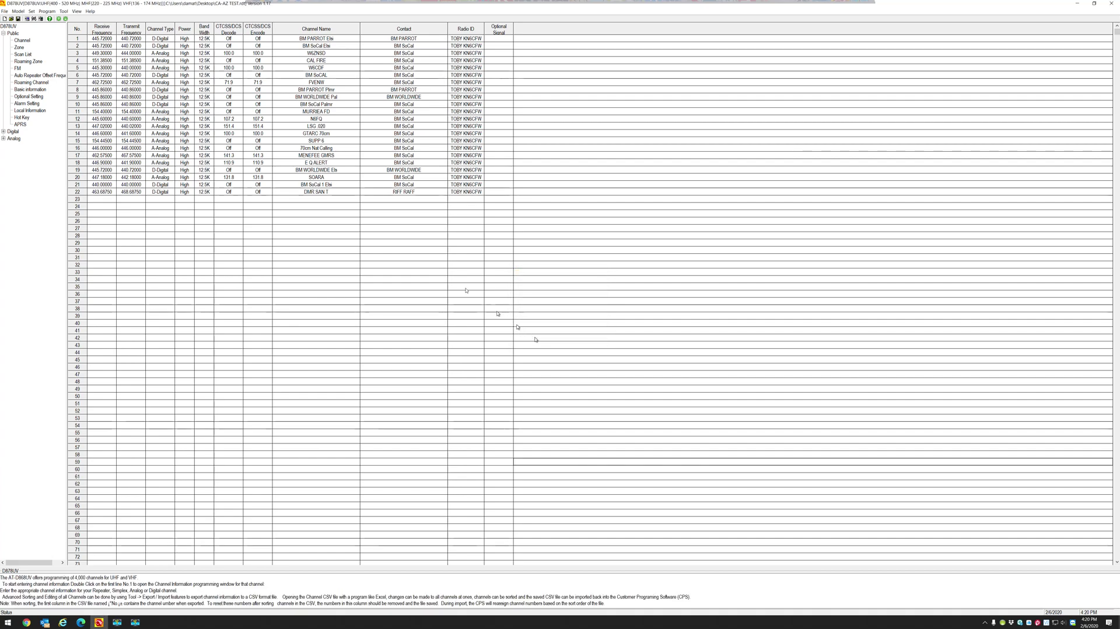
- Write the codeplug to the radio, then dismiss the Band Error and write-failed messages
left_click(46, 11)
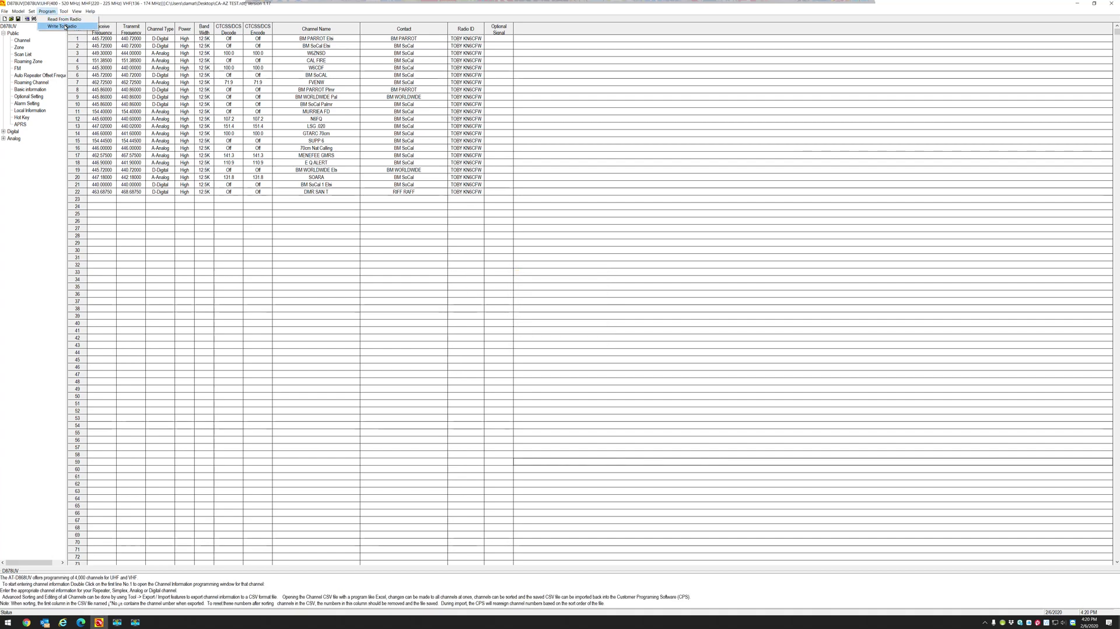
left_click(65, 26)
left_click(559, 336)
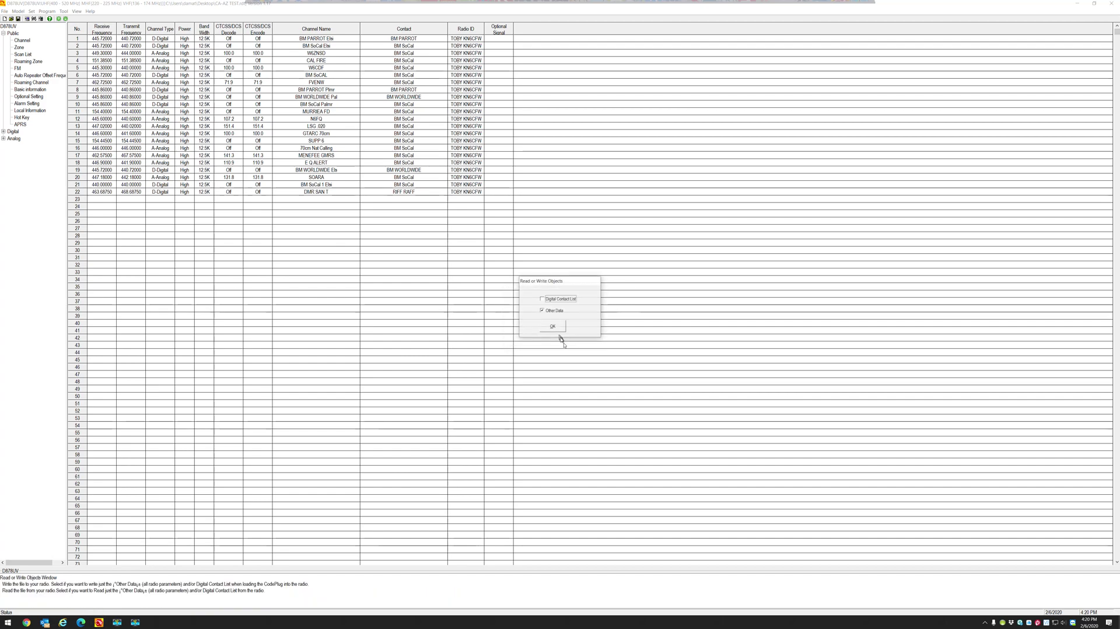
left_click(552, 326)
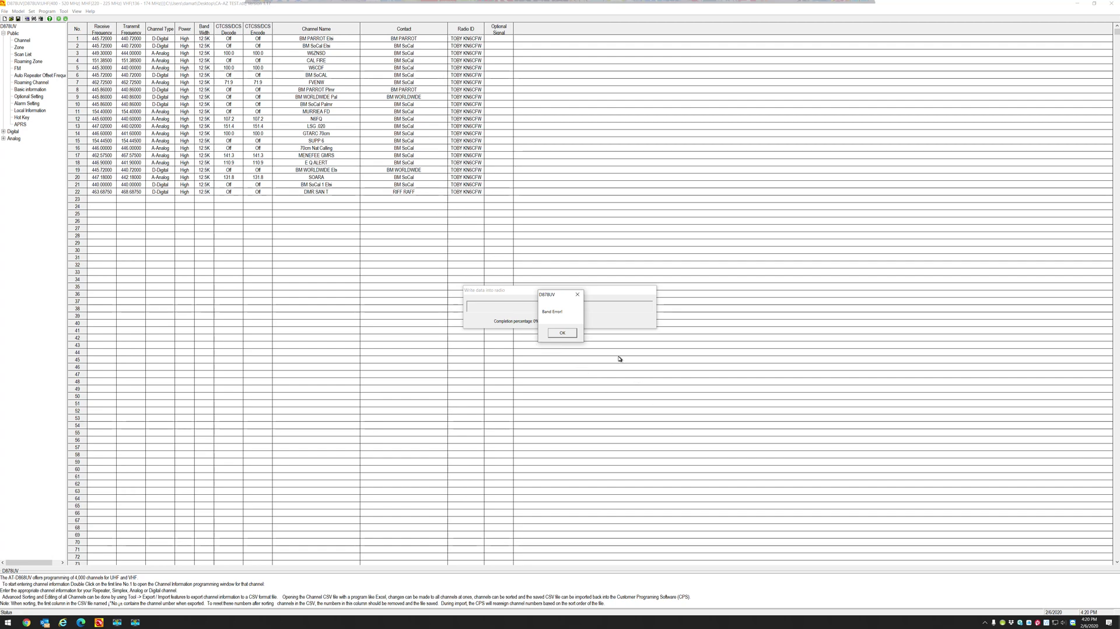
left_click(562, 333)
left_click(571, 333)
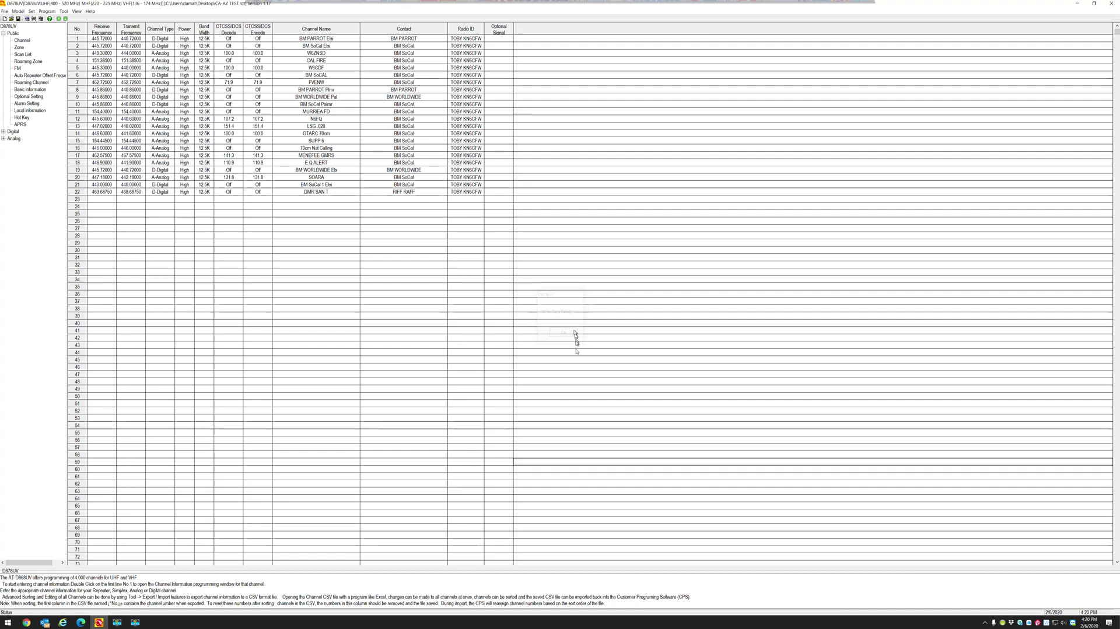
- Try Export All, cancel the CSV save, close Export, and reopen the Tool menu for Import
left_click(63, 11)
left_click(74, 33)
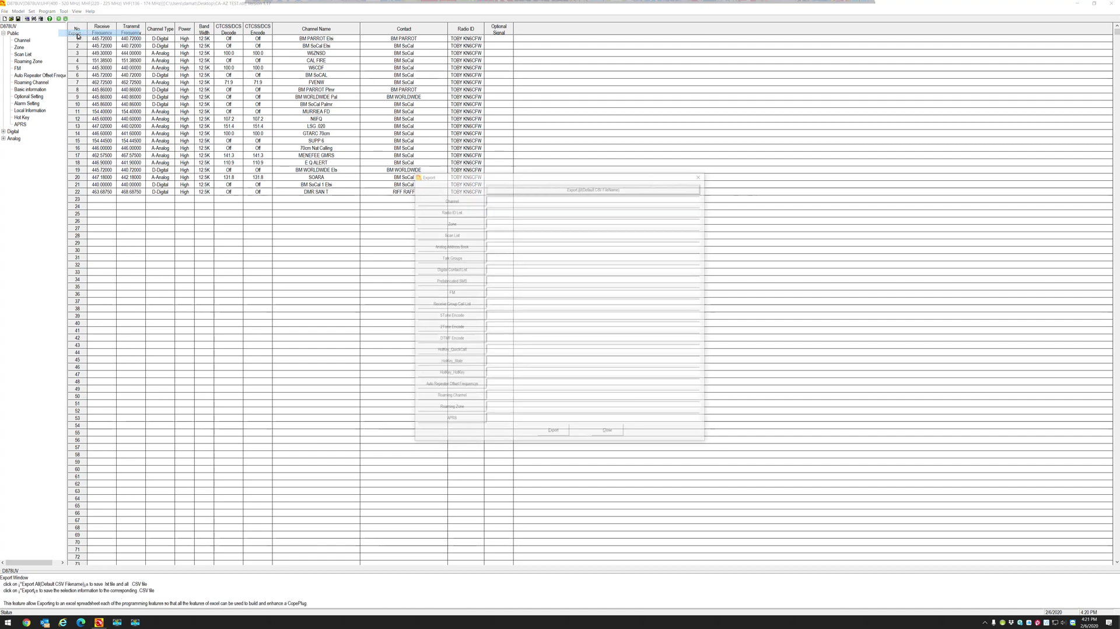
left_click(590, 187)
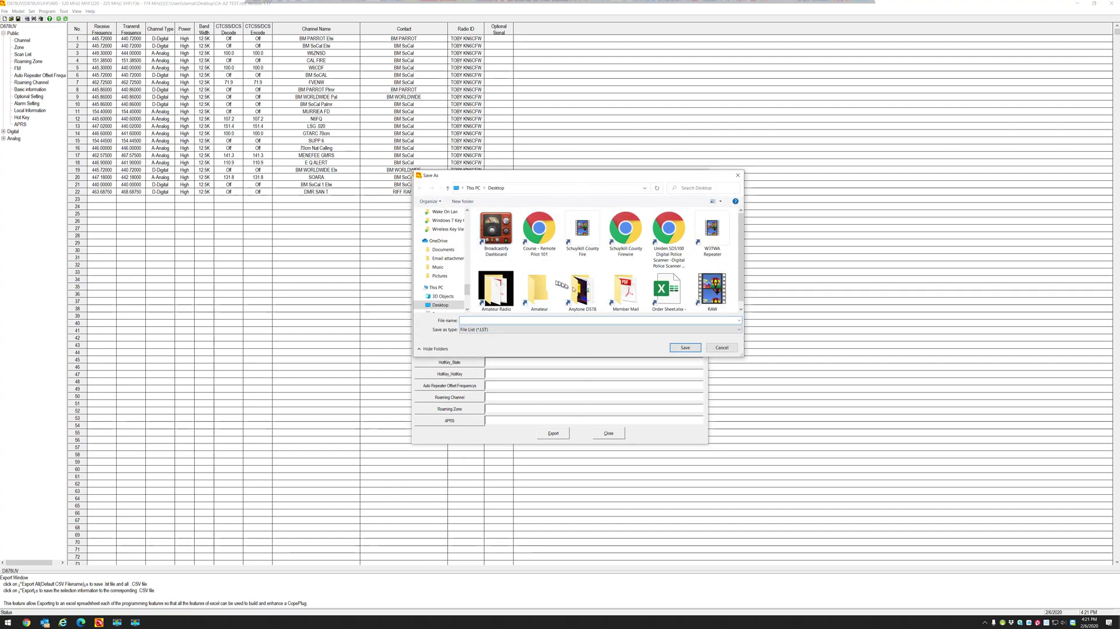
left_click(722, 348)
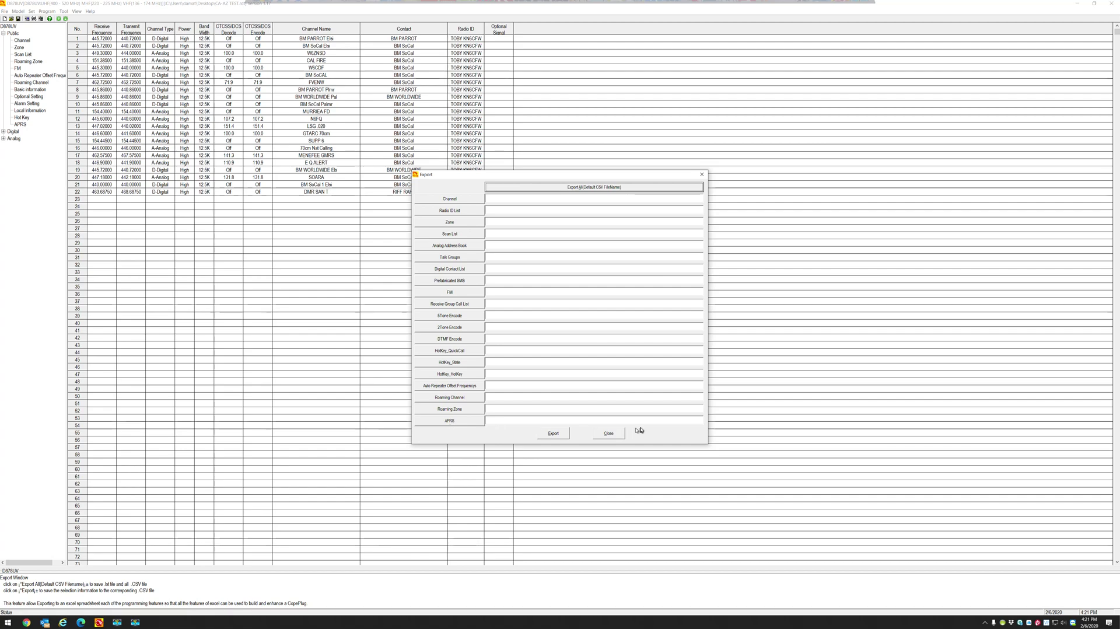
left_click(607, 435)
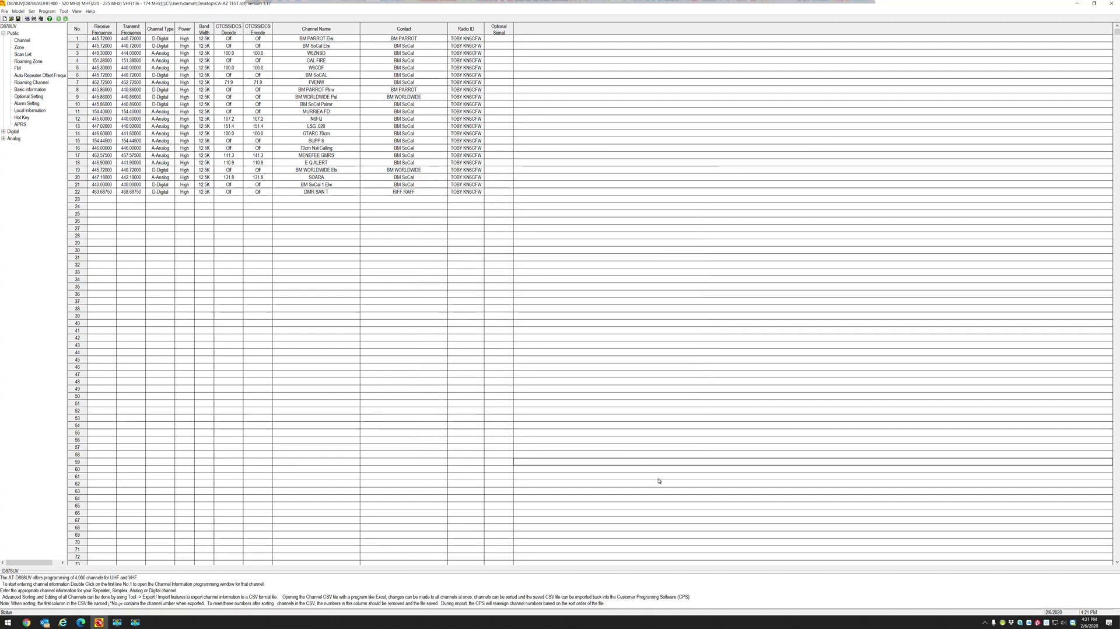
left_click(63, 11)
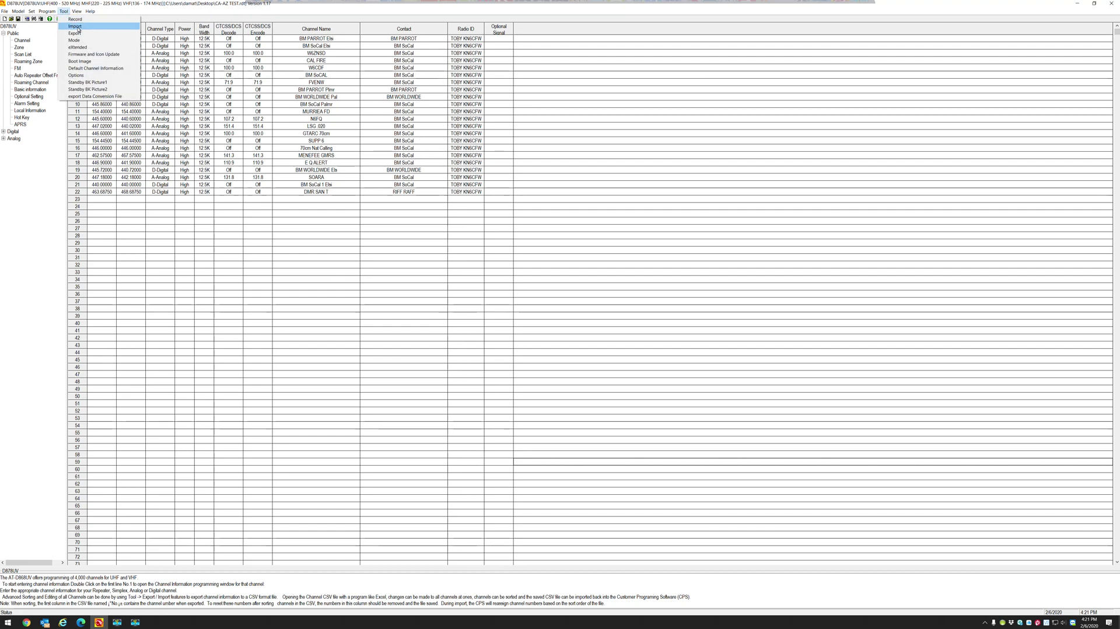